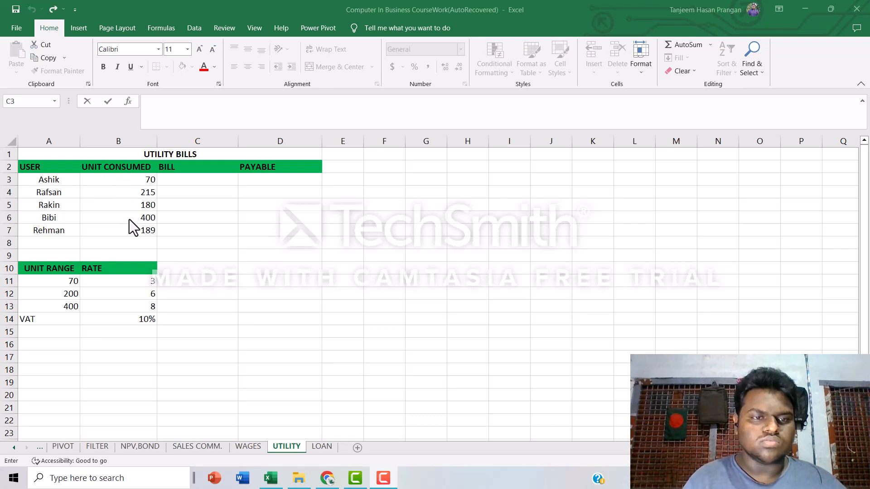
Start an IF formula in bill cell C3 that tests B3<=A11 and returns B3*B11 when true.
double_click(202, 182)
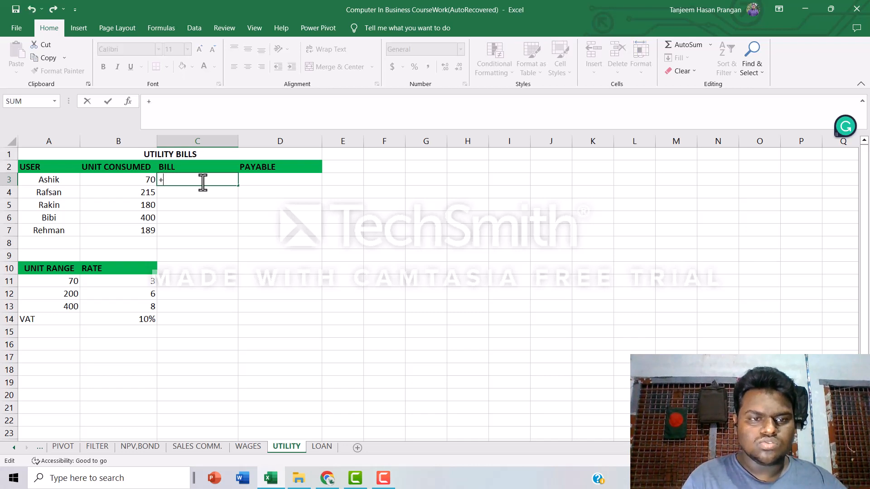
text(=)
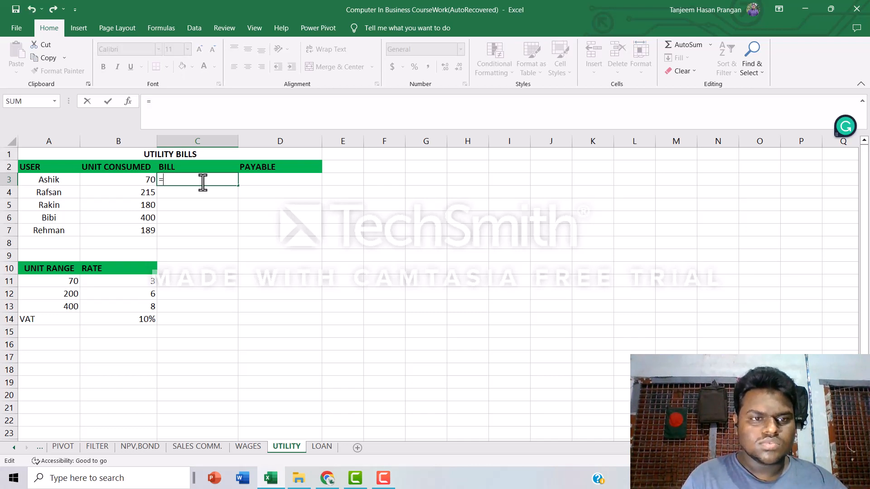
text(IF)
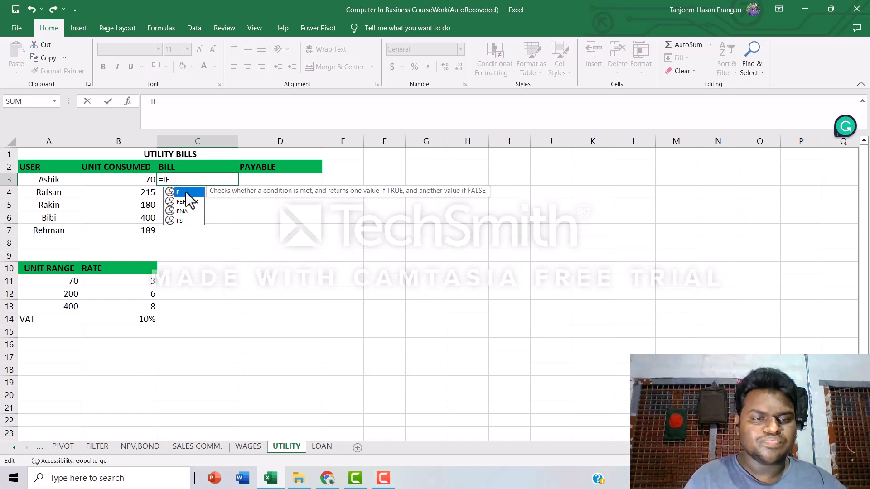
double_click(185, 192)
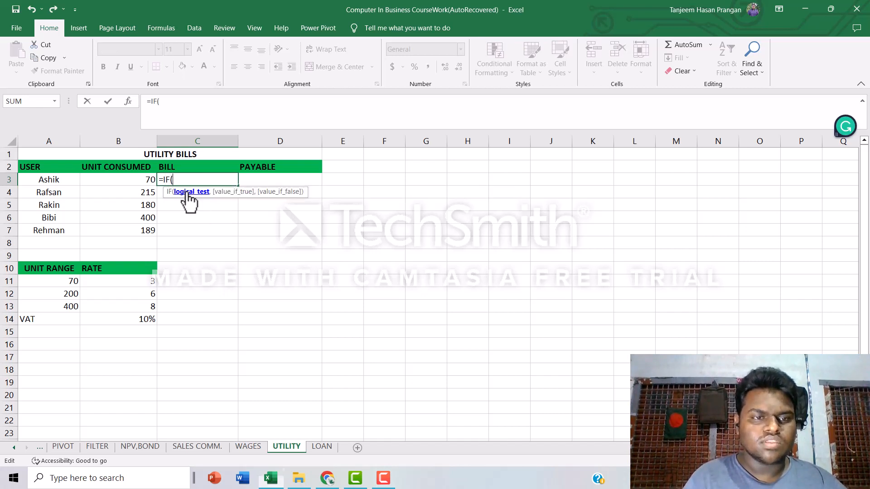
click(136, 180)
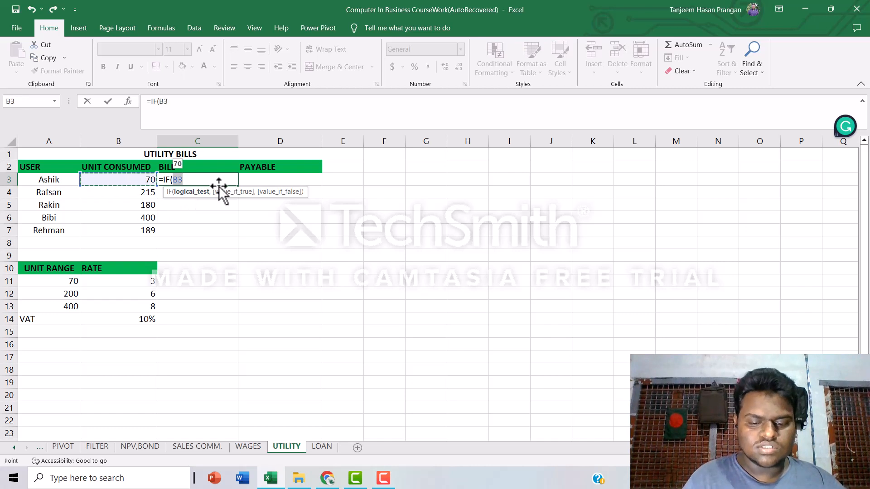
text(<=)
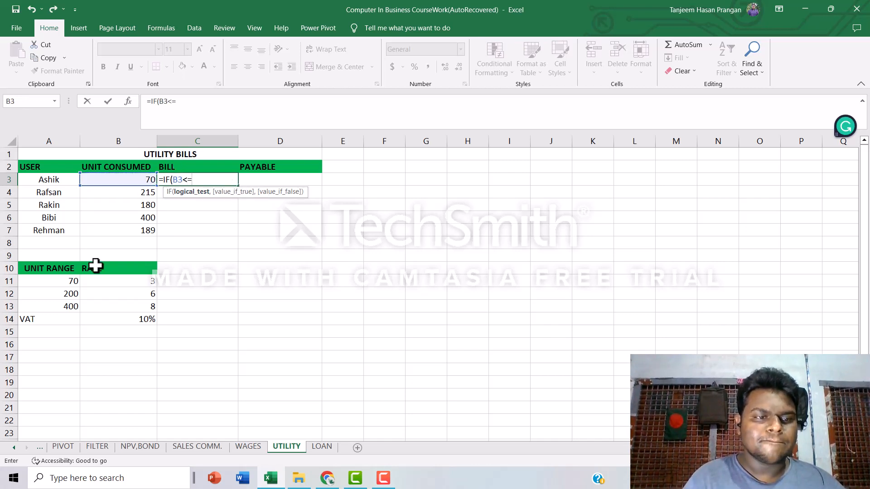
click(72, 282)
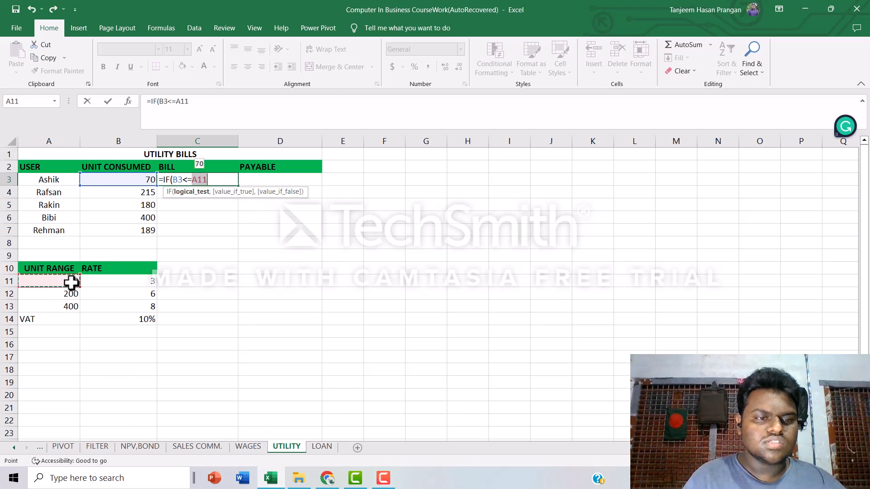
text(,)
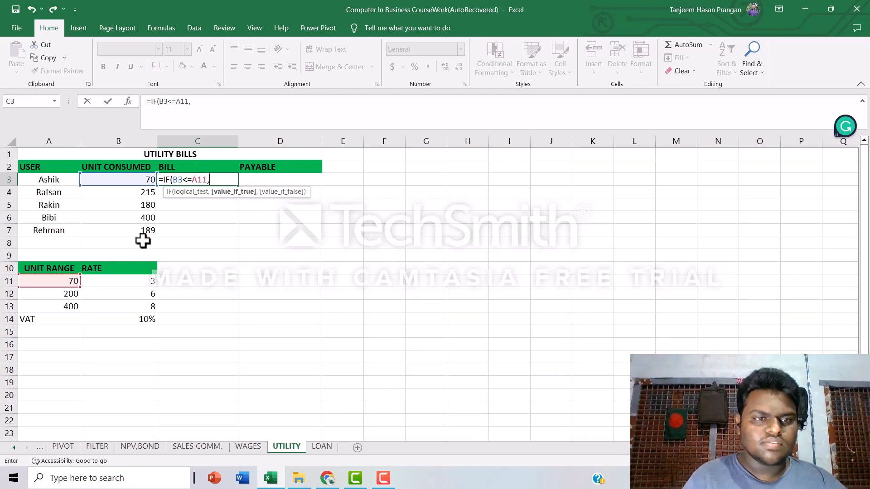
click(115, 179)
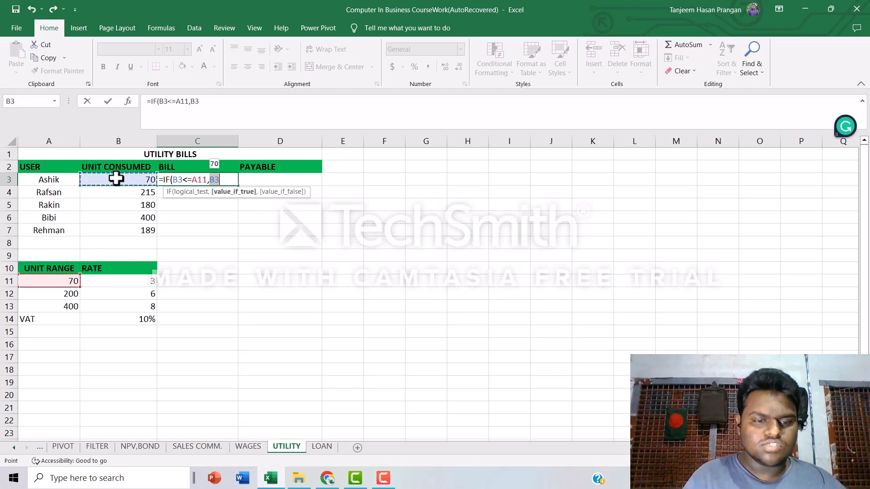
text(*)
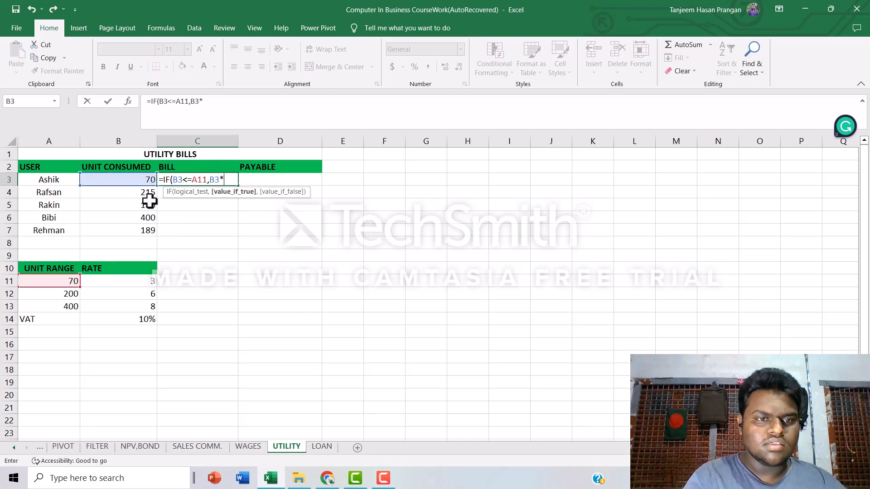
click(136, 282)
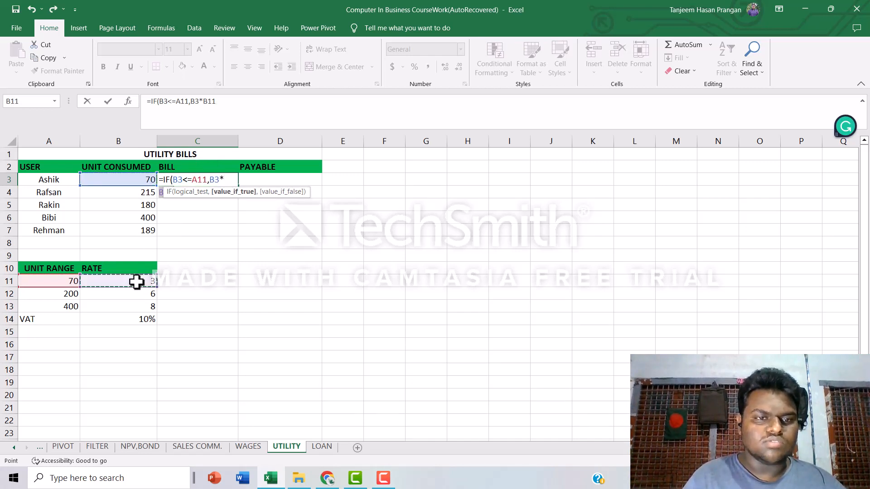
text(,)
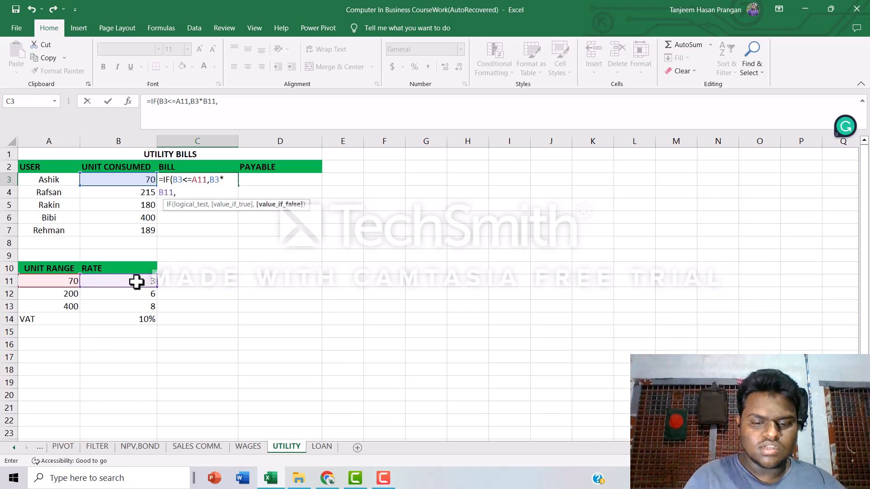
text(IF)
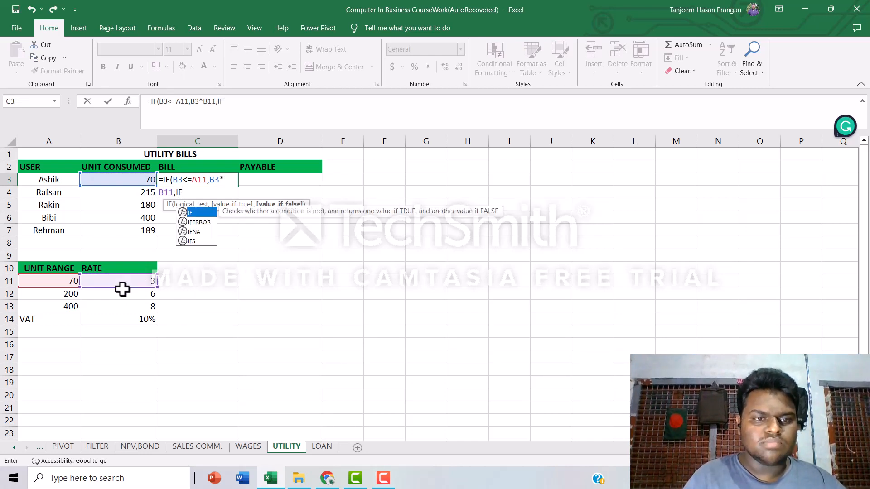
Nest a second IF as the false value, testing B3<=A12 and returning B3*B12 when true.
double_click(203, 214)
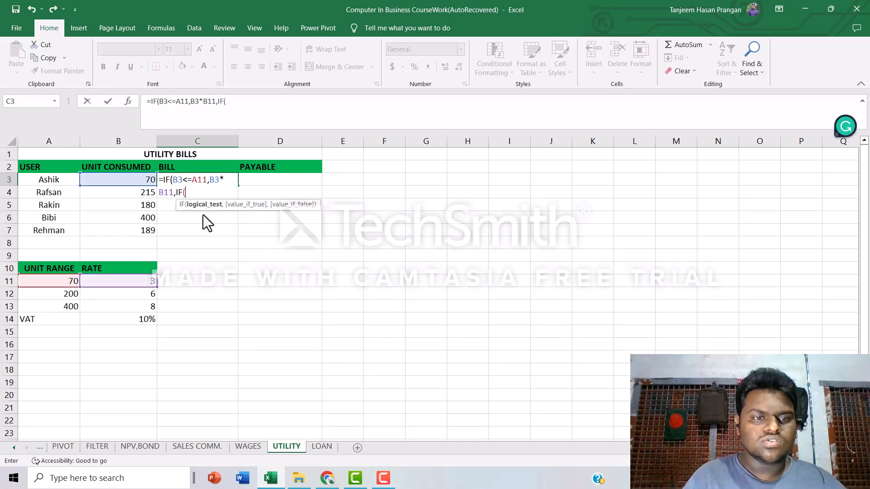
click(141, 180)
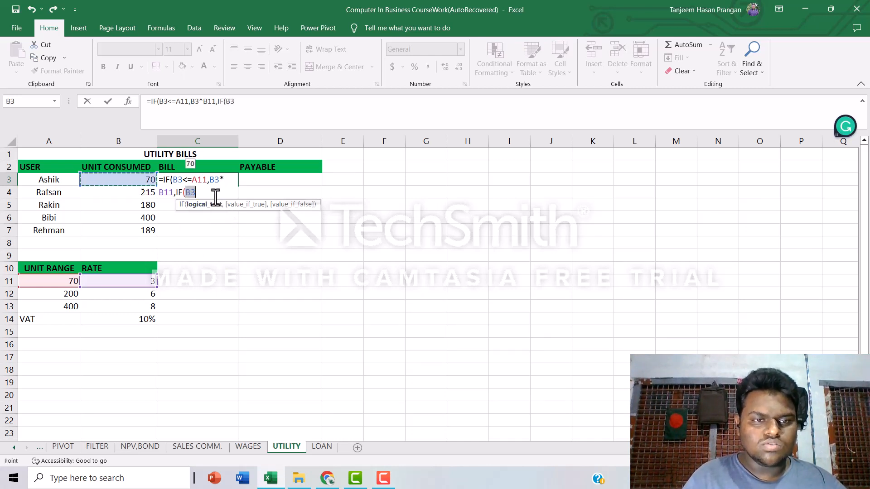
text(<+)
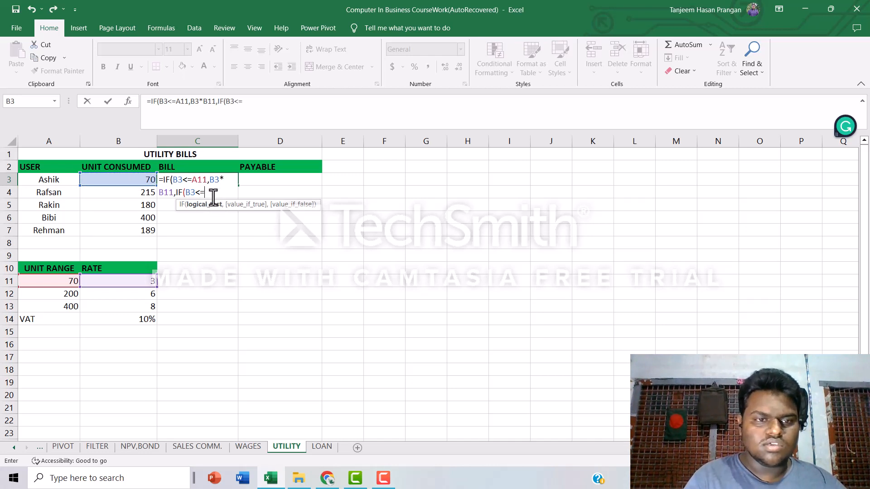
click(62, 294)
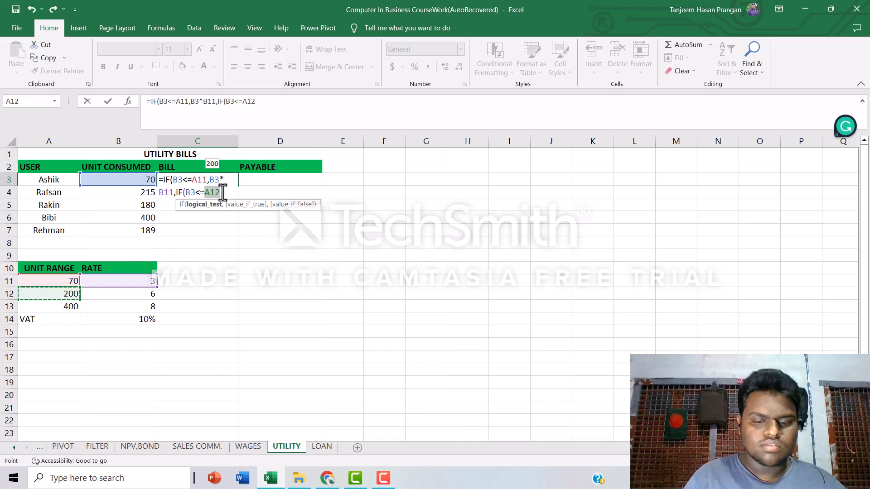
text(,)
click(140, 179)
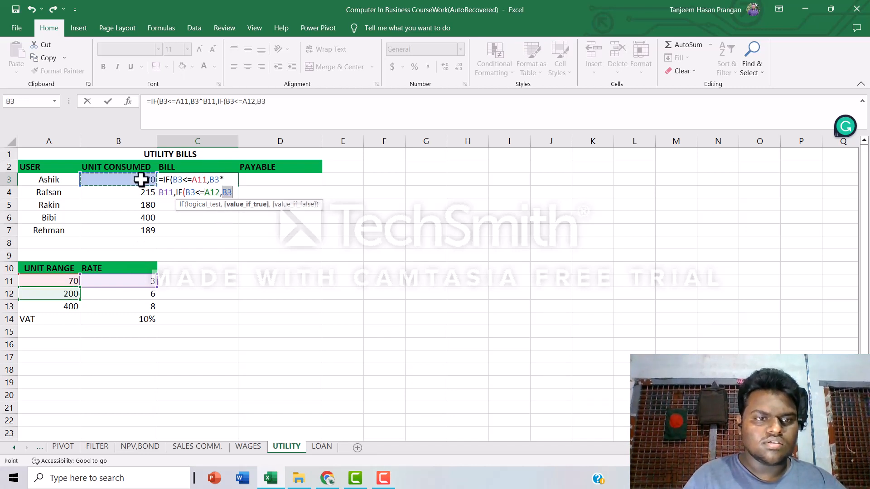
text(*)
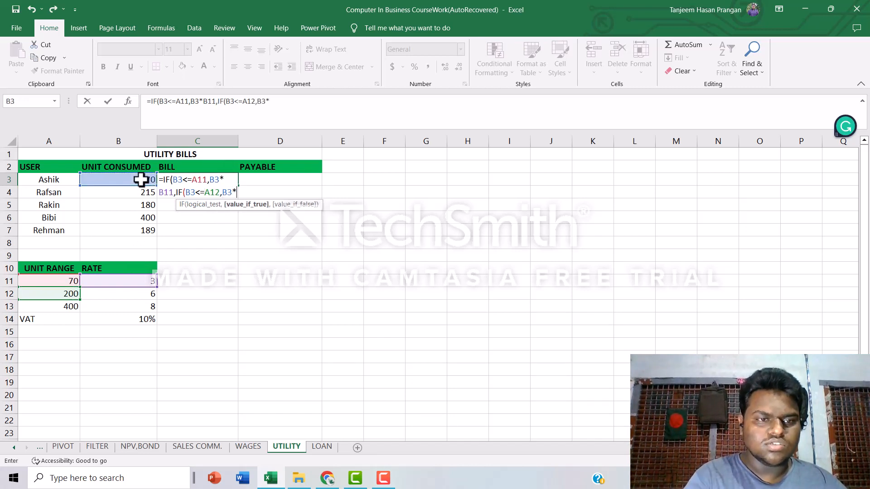
click(97, 293)
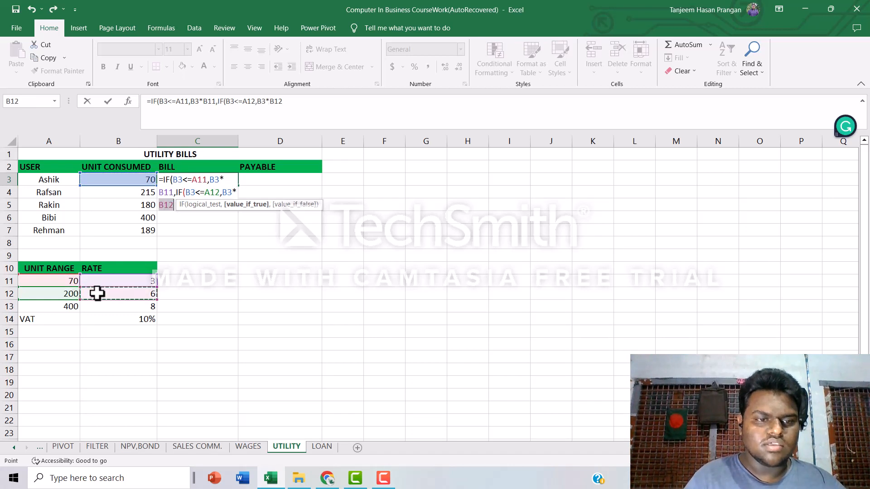
text(,)
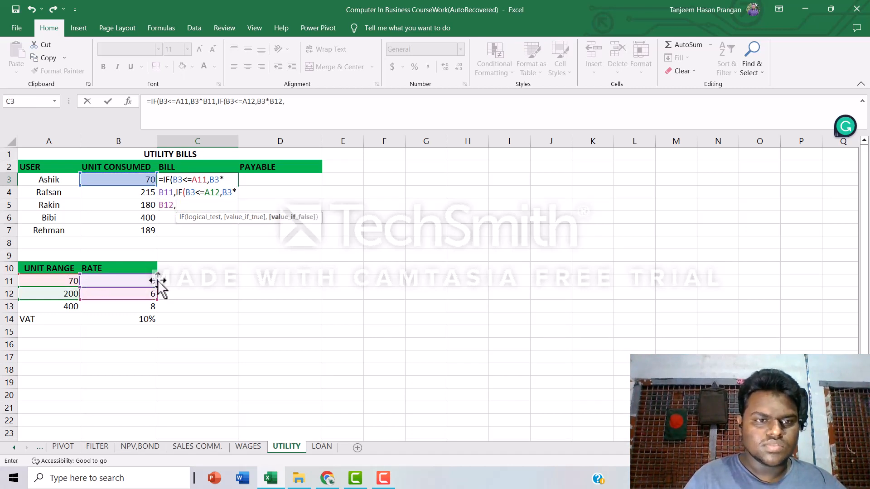
text(IF)
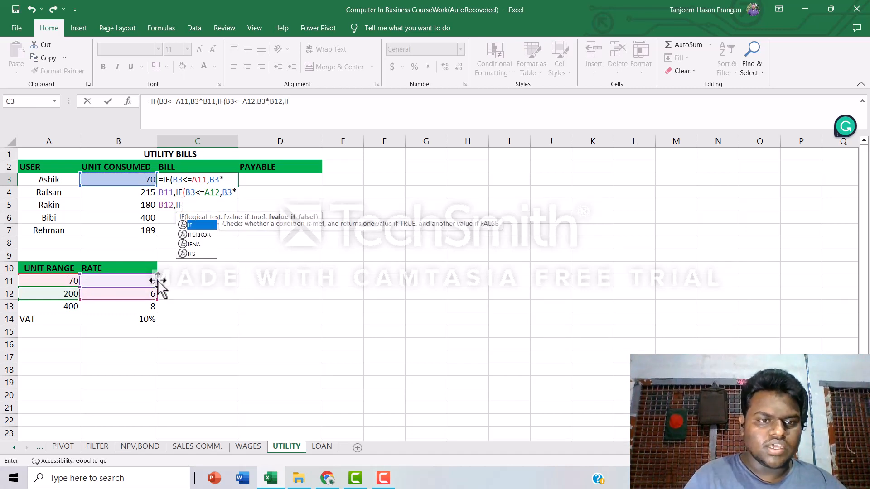
Nest a third IF testing B3<=A13 and returning B3*B13, then close all three functions and enter the C3 formula.
click(194, 224)
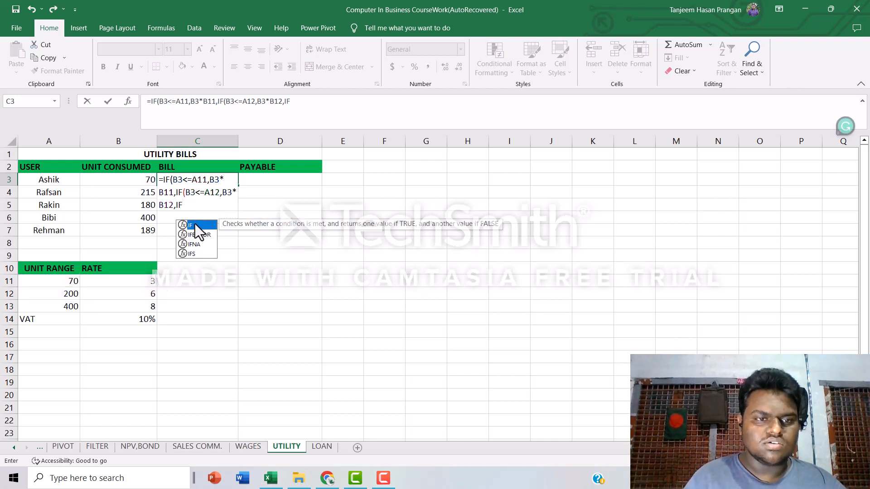
double_click(195, 224)
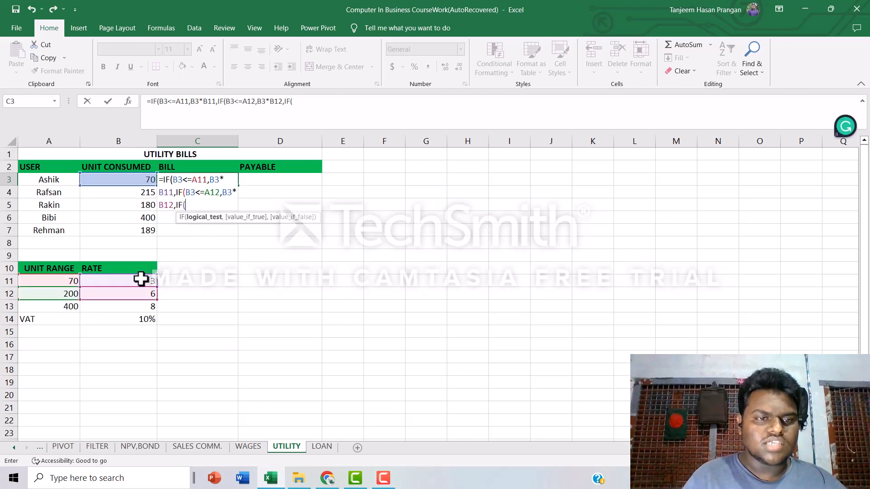
click(135, 180)
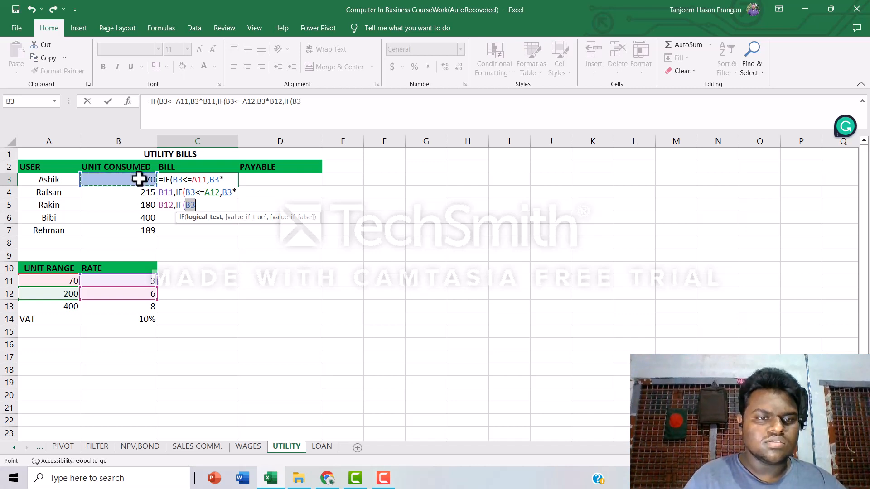
text(<=)
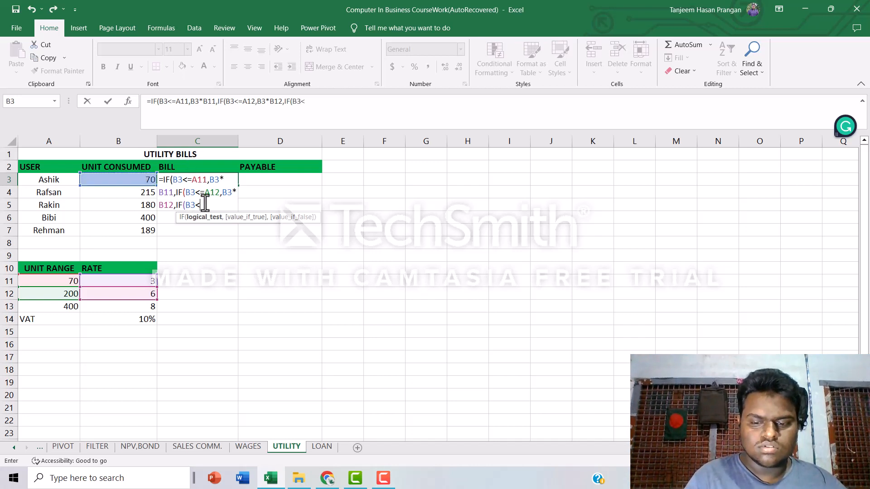
click(54, 307)
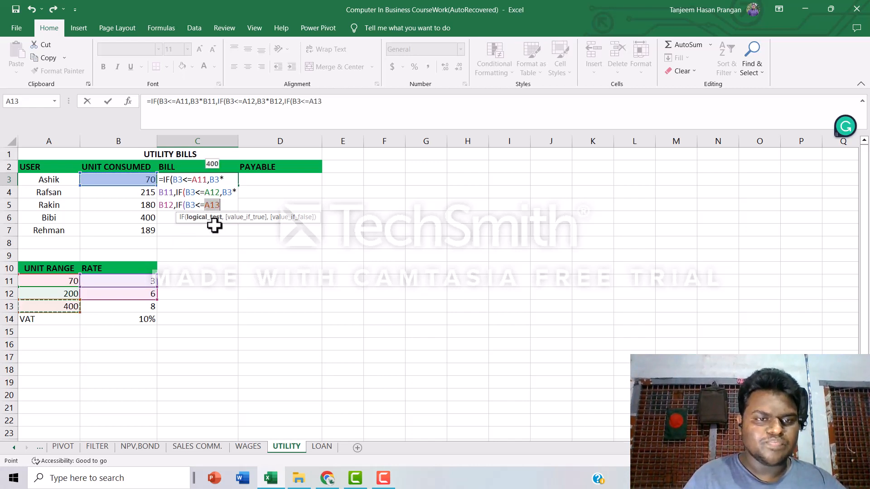
text(,)
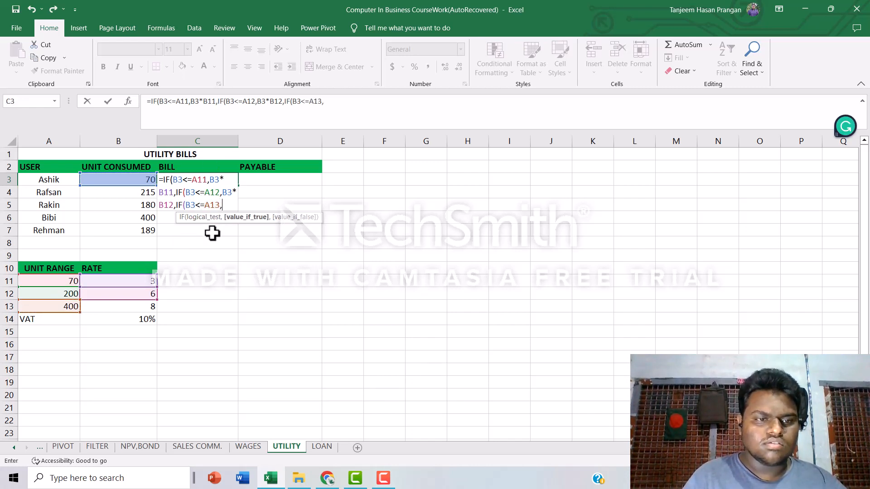
click(124, 180)
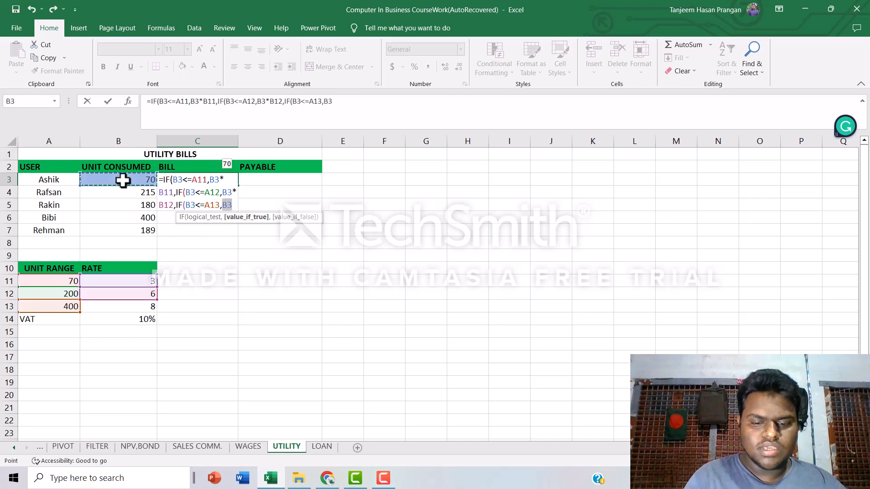
text(*)
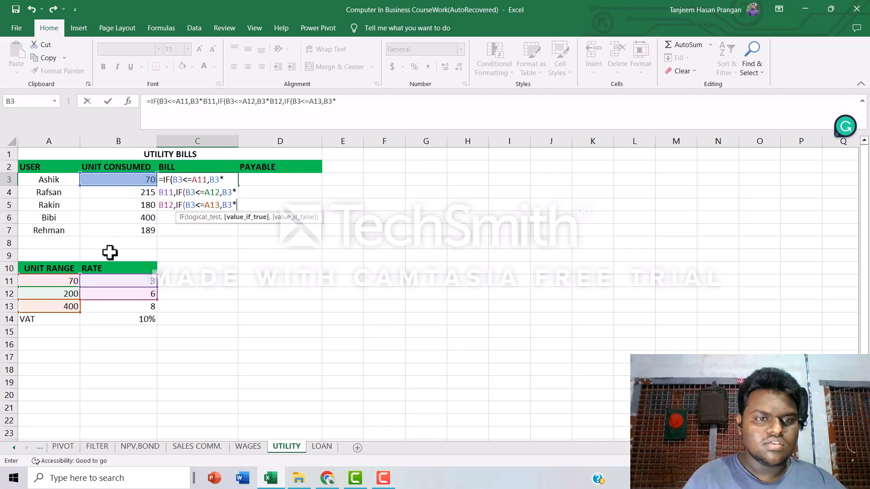
click(120, 310)
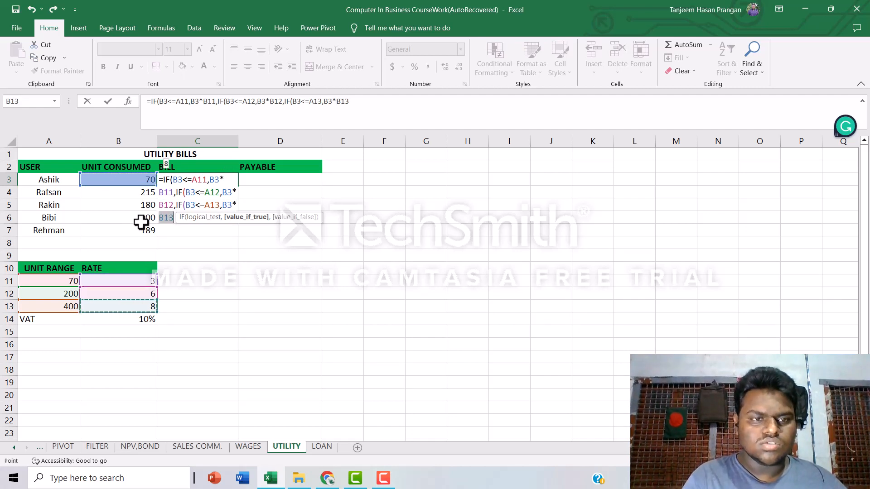
text())))
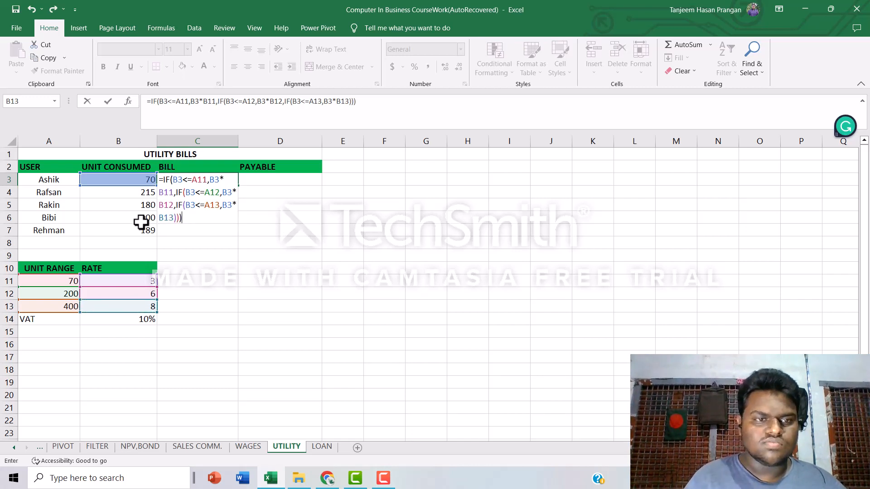
key(Return)
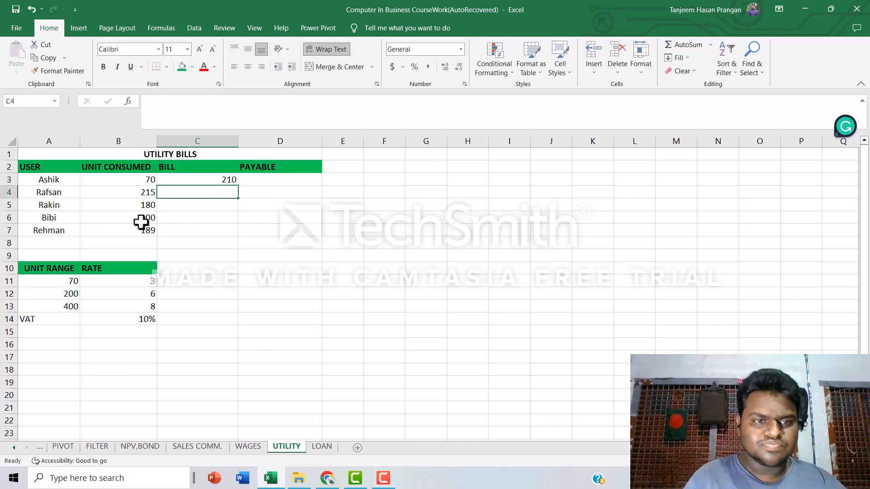
In the C3 bill formula, make the first IF's range and rate references absolute as $A$11 and $B$11.
click(200, 183)
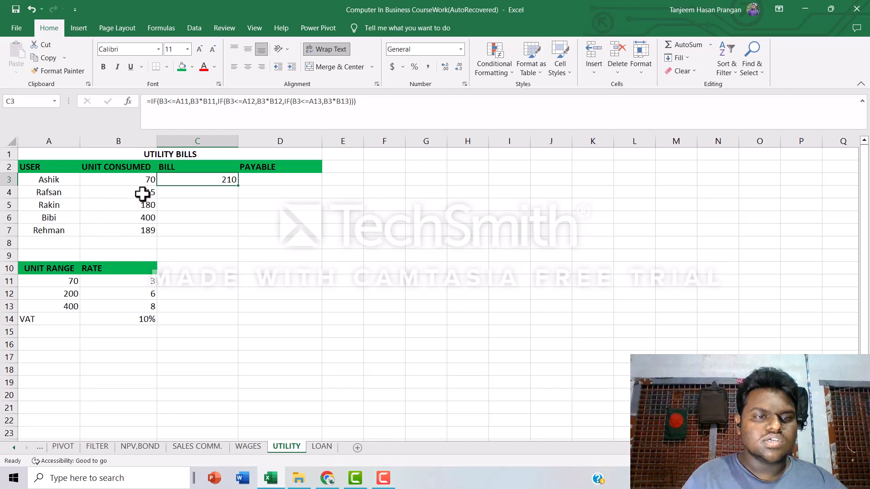
click(183, 103)
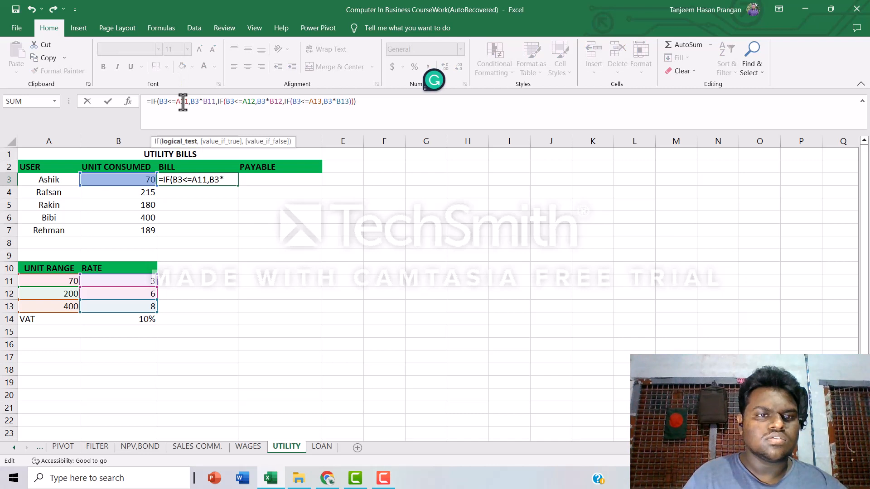
key(F4)
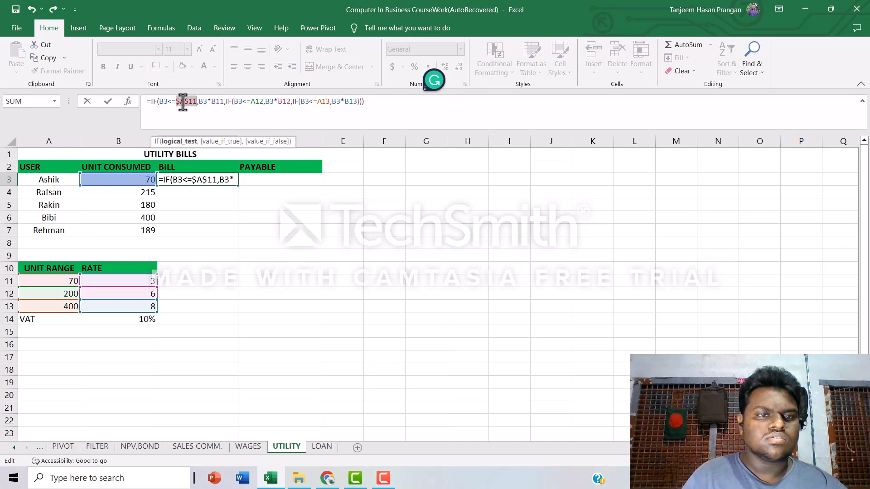
click(219, 101)
key(F4)
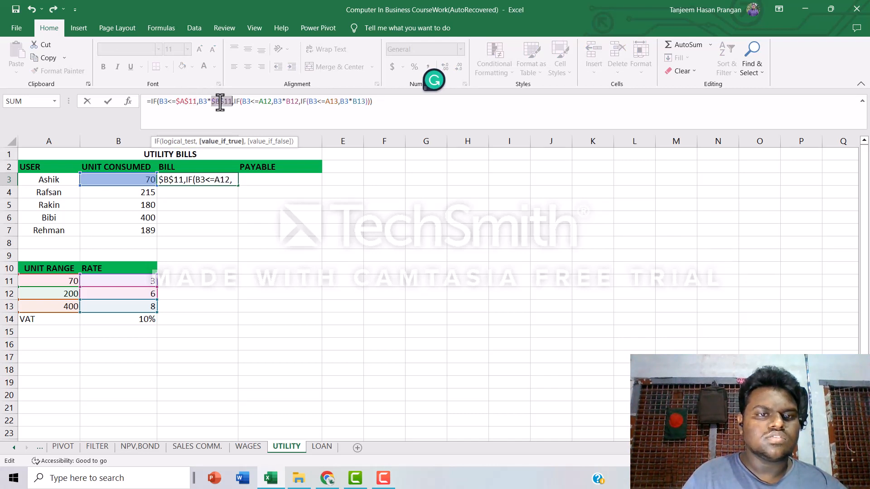
Make the second and third IFs' references absolute as $A$12, $B$12, $A$13 and $B$13, then enter the C3 formula.
click(264, 101)
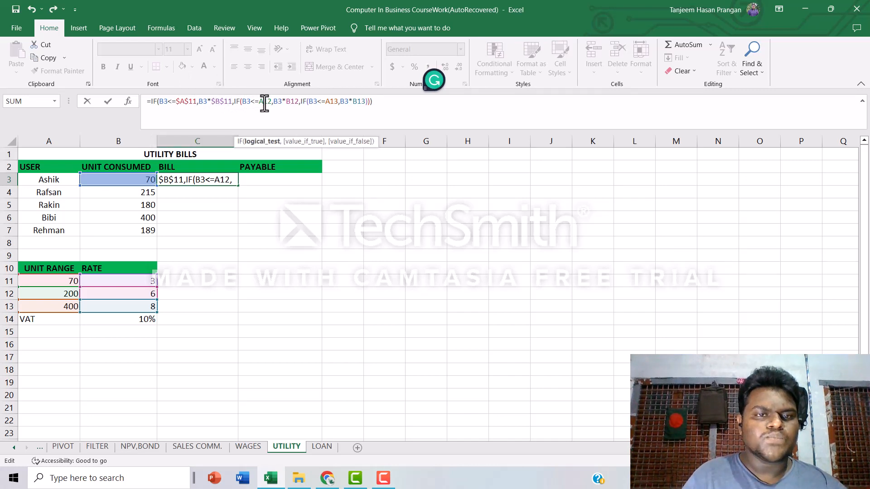
key(F4)
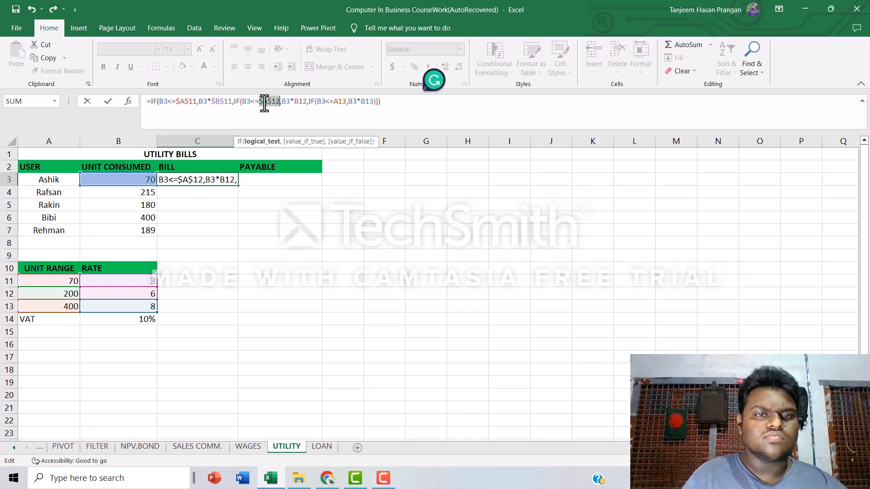
click(299, 101)
key(F4)
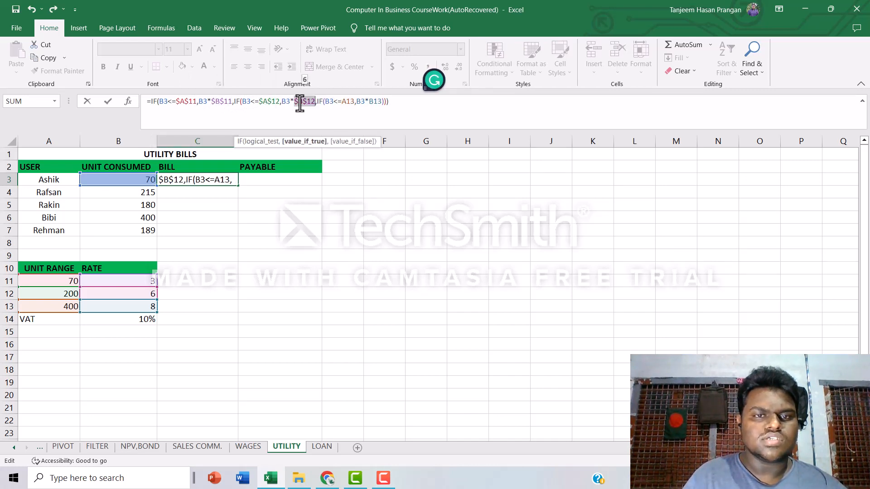
click(348, 101)
key(F4)
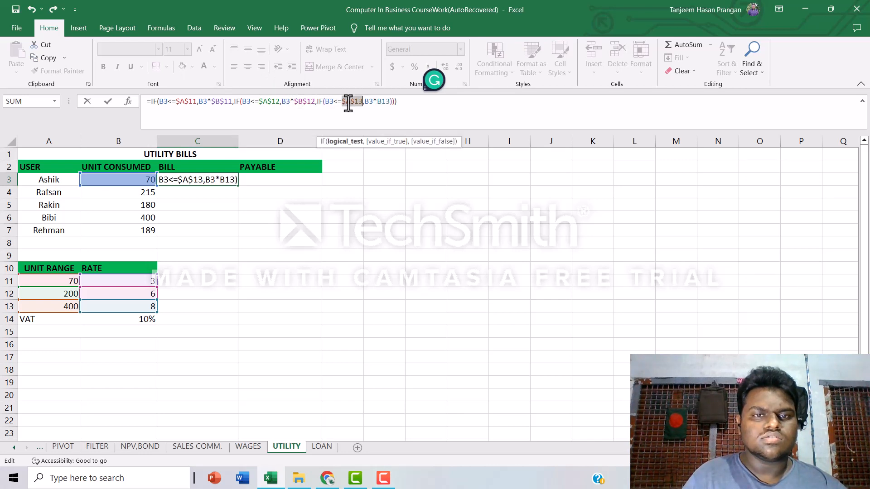
click(382, 101)
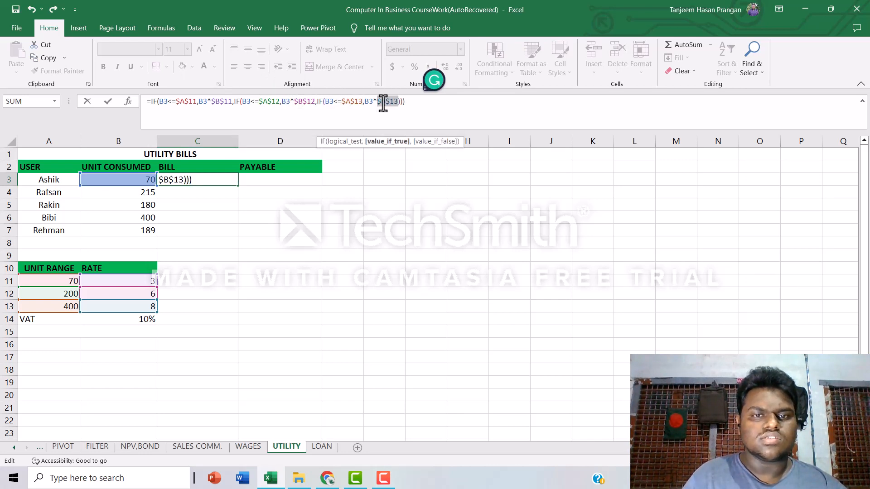
key(Return)
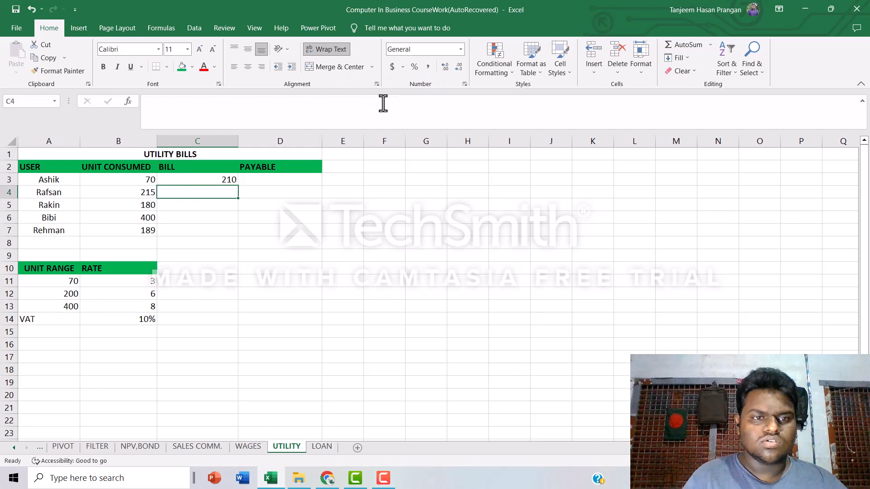
Fill the C3 bill formula down through C7 for the remaining users.
click(204, 179)
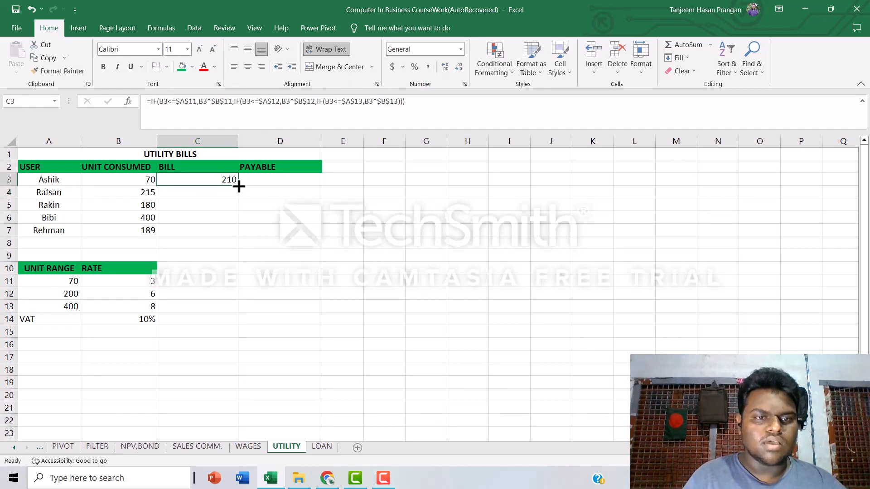
drag(238, 186, 232, 236)
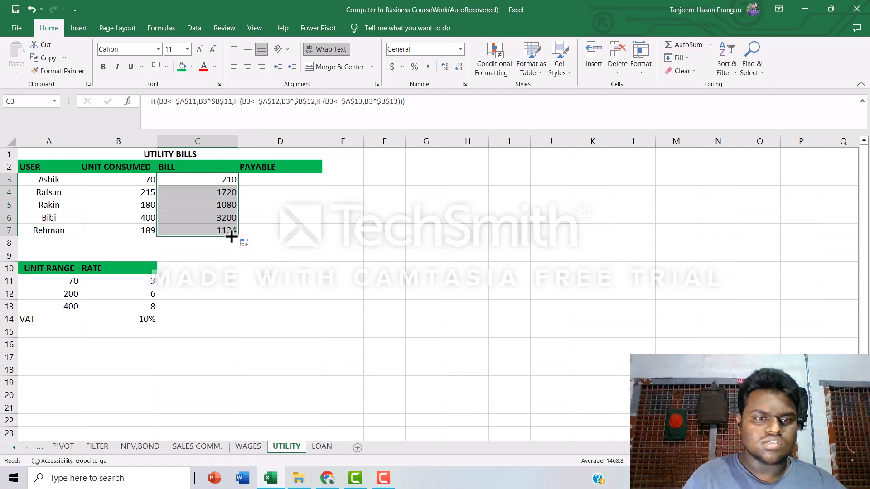
click(272, 219)
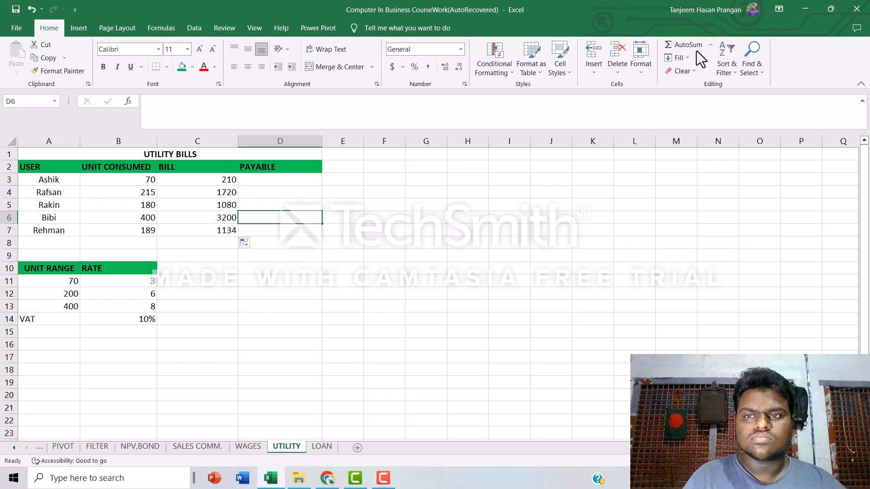
Enter the formula =C3*(1+B14) in payable cell D3 to add VAT to the first user's bill.
key(Up)
key(Up)
key(Up)
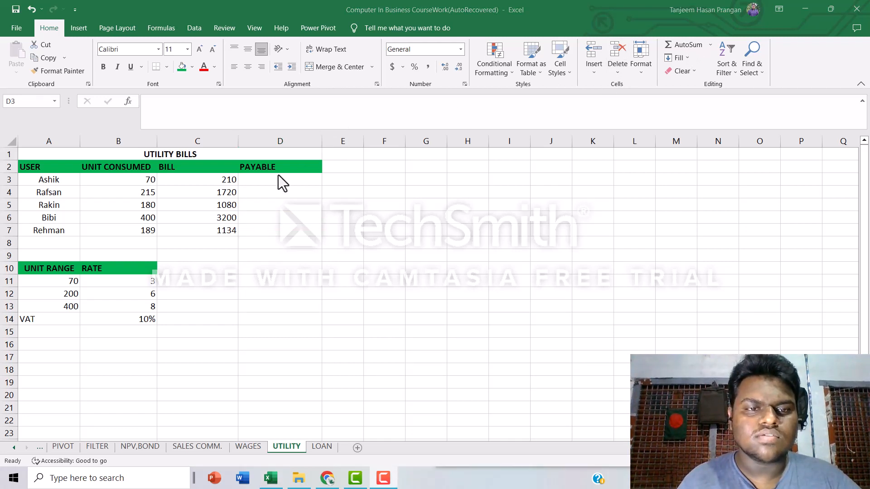
click(259, 177)
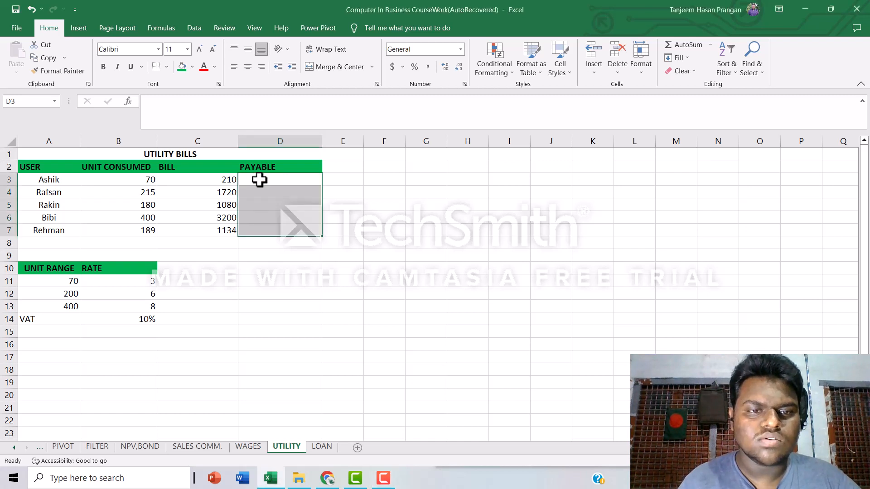
double_click(259, 183)
double_click(259, 181)
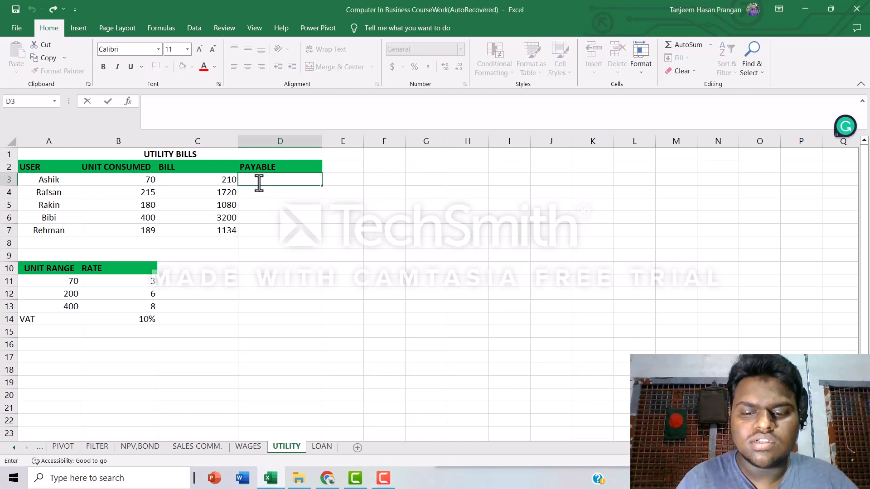
text(+)
key(BackSpace)
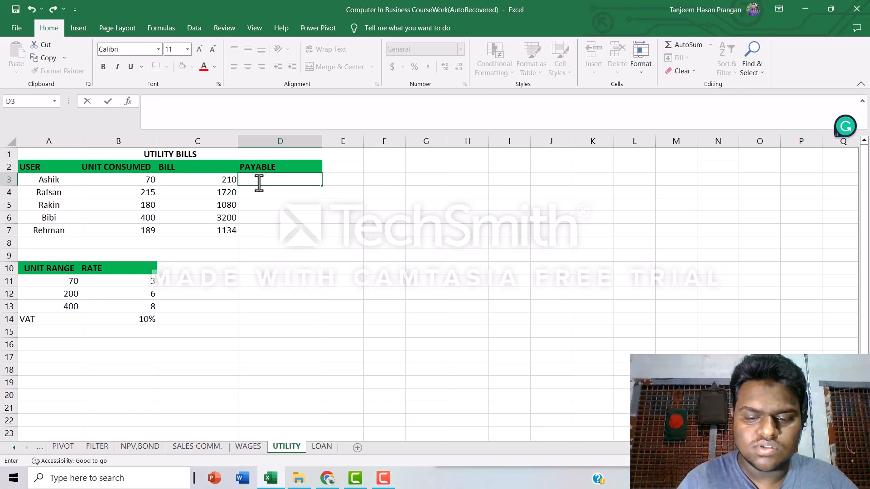
text(=)
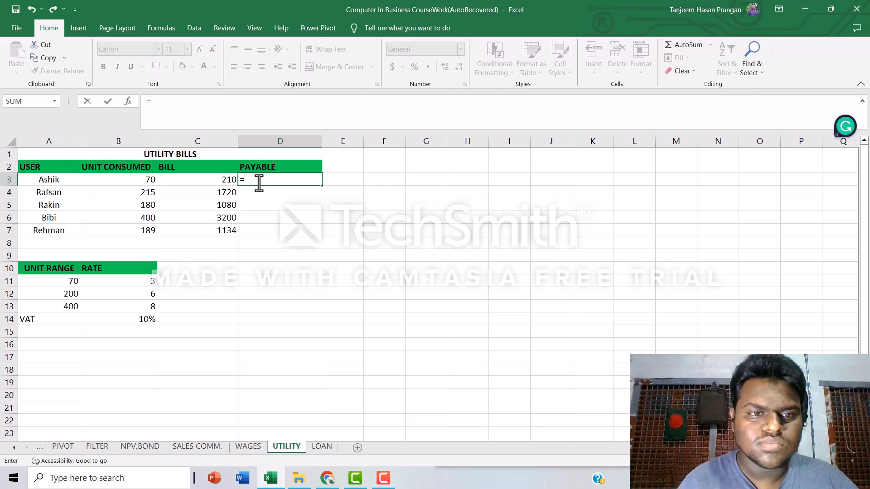
click(212, 182)
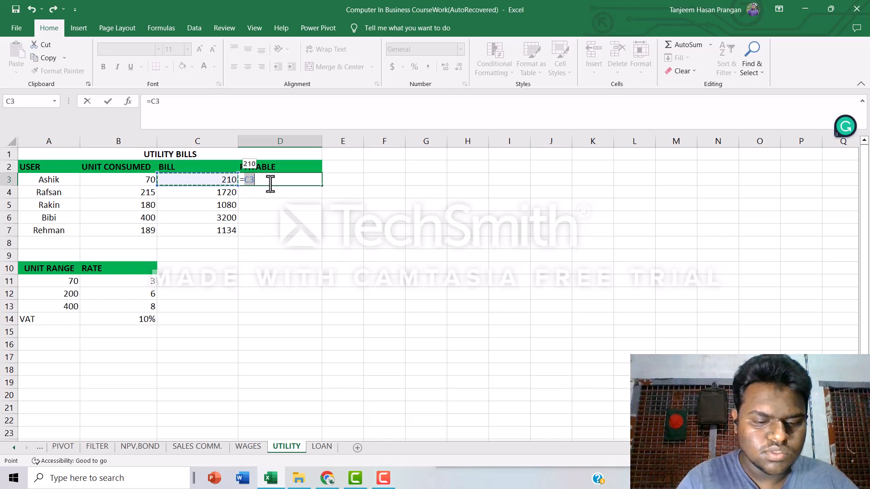
text(*)
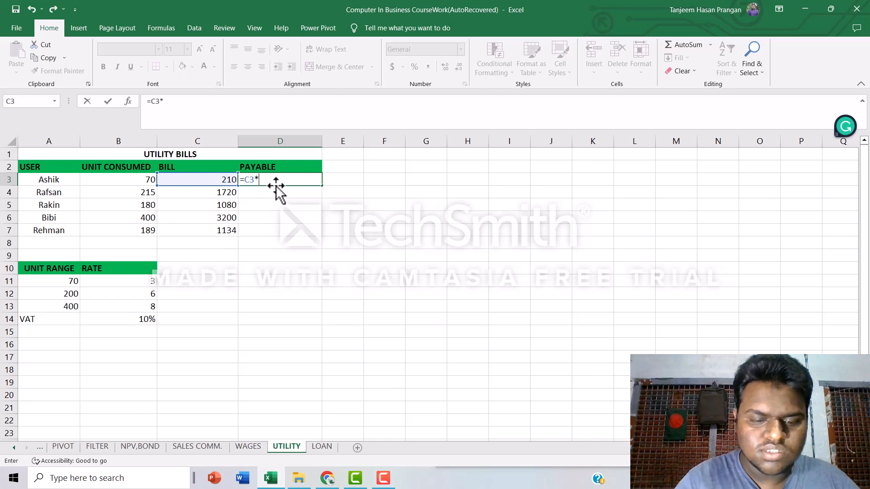
text((1+)
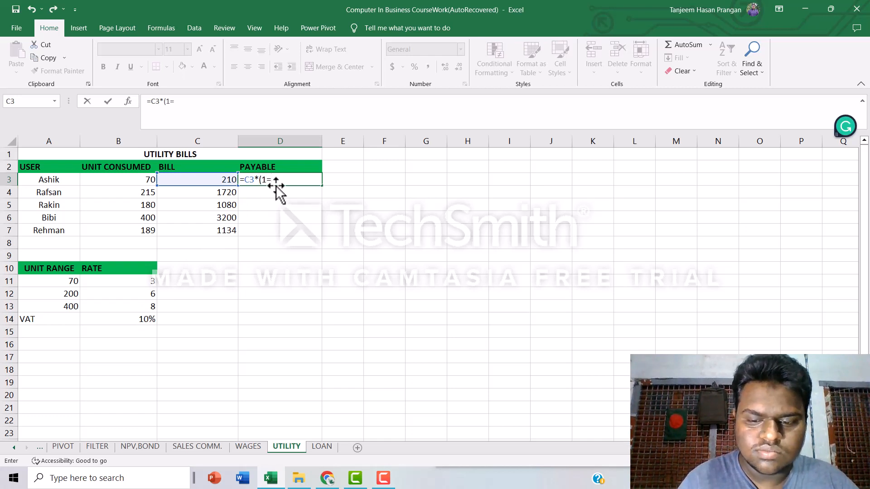
click(140, 318)
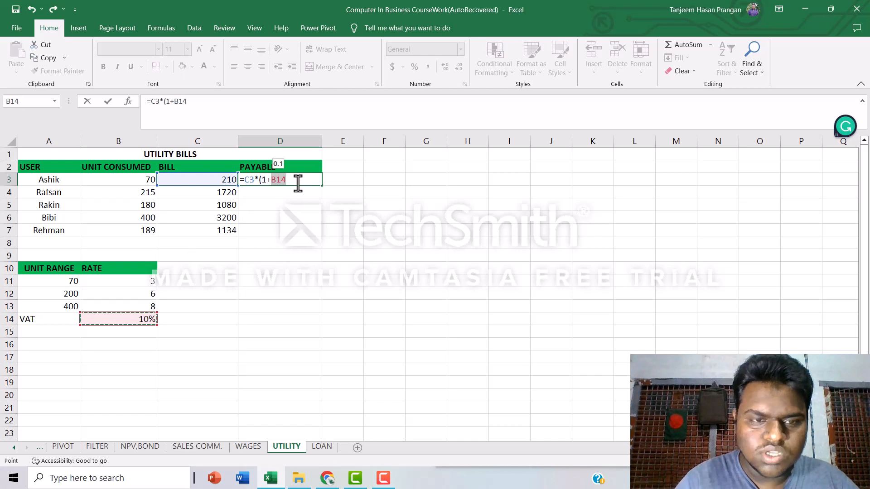
text())
key(Return)
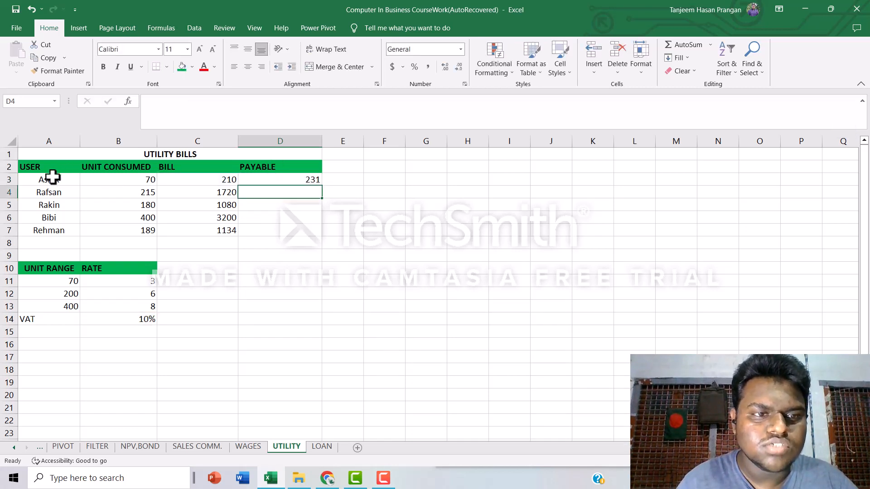
Make the VAT reference absolute as $B$14 in the D3 payable formula.
click(292, 179)
double_click(289, 181)
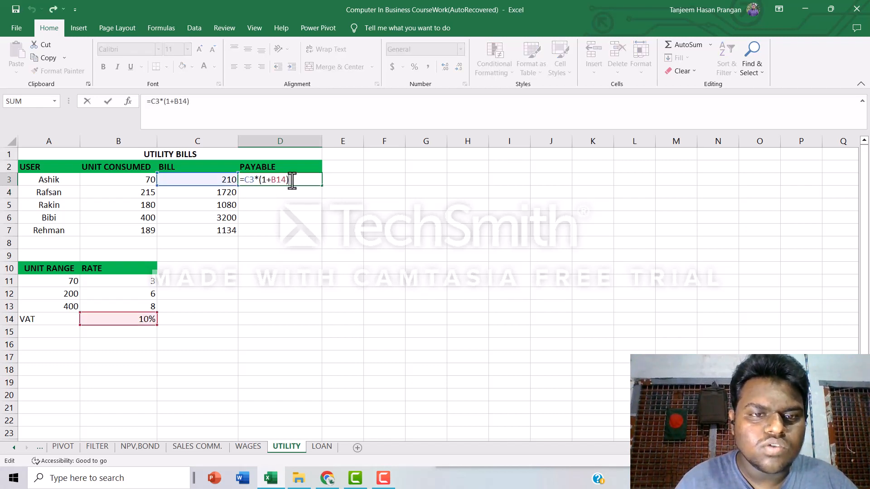
click(182, 102)
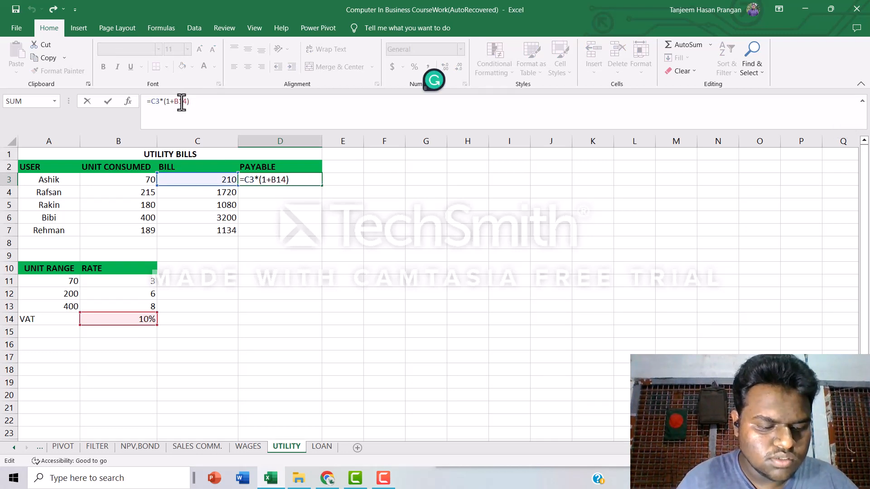
key(F4)
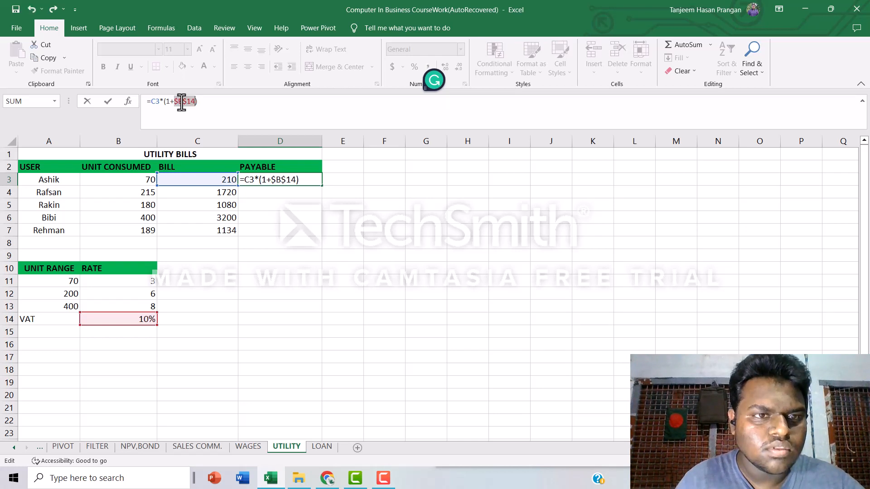
key(Return)
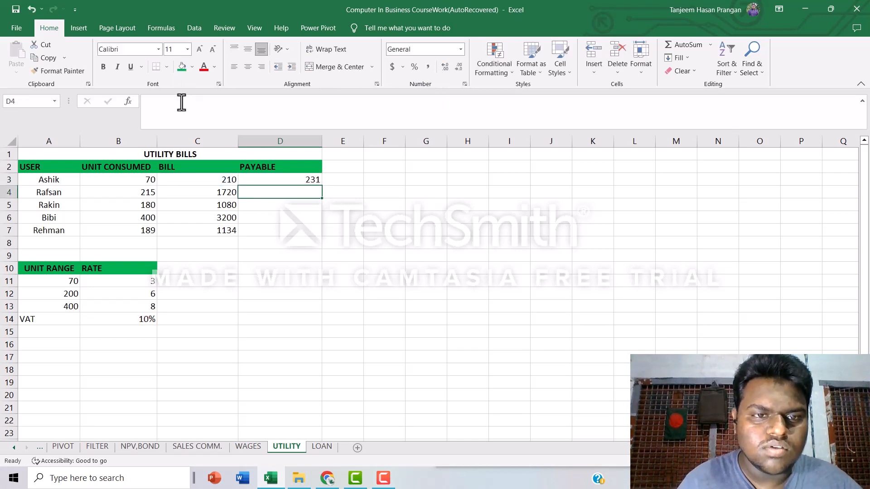
Fill the D3 payable formula down through D7 for the remaining users.
click(266, 179)
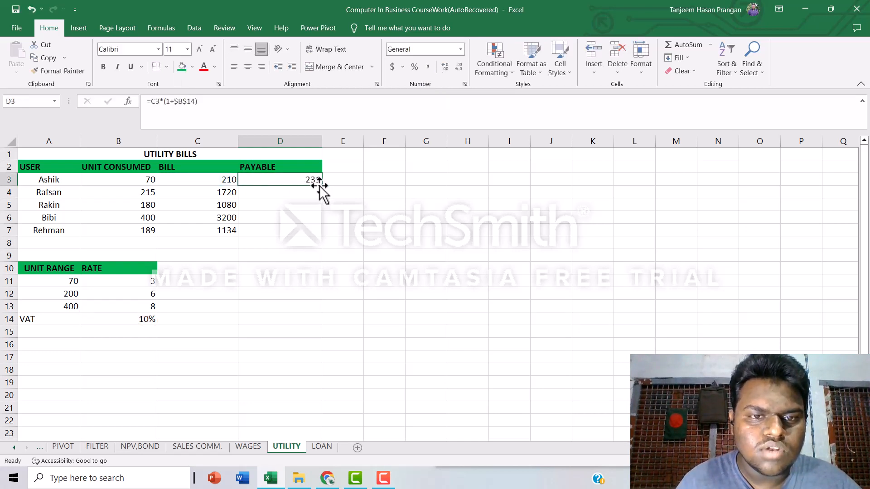
drag(322, 186, 317, 238)
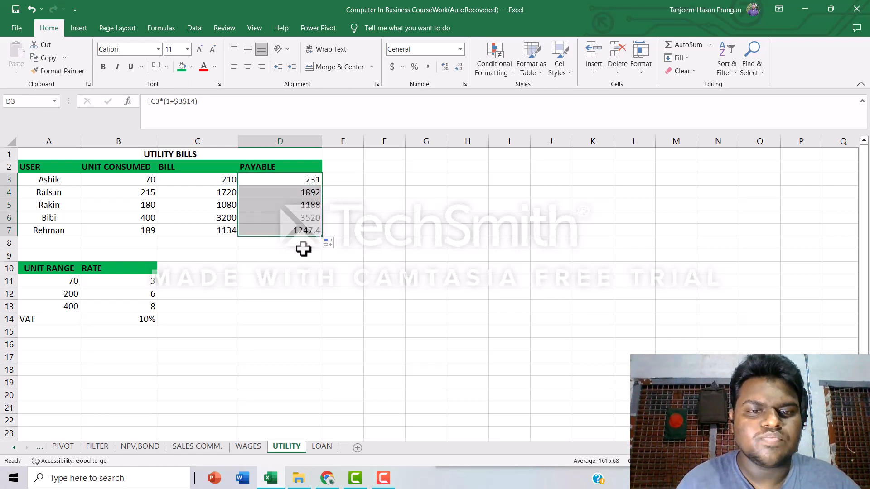
click(303, 248)
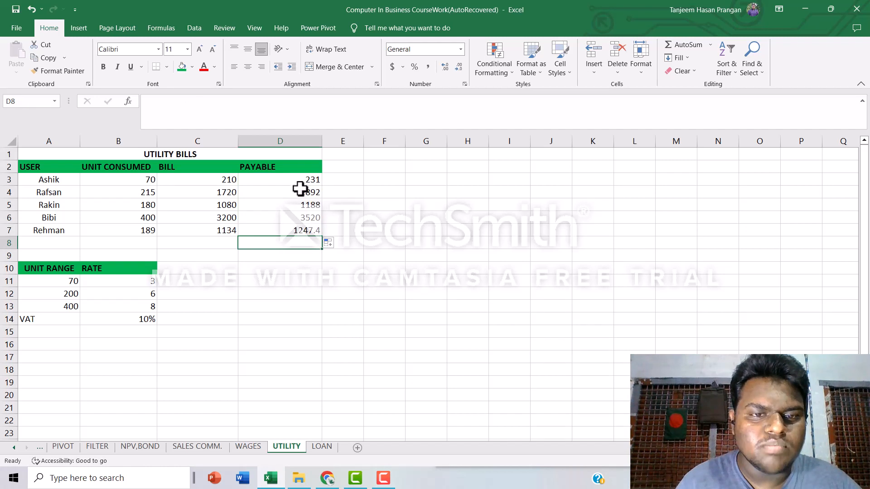